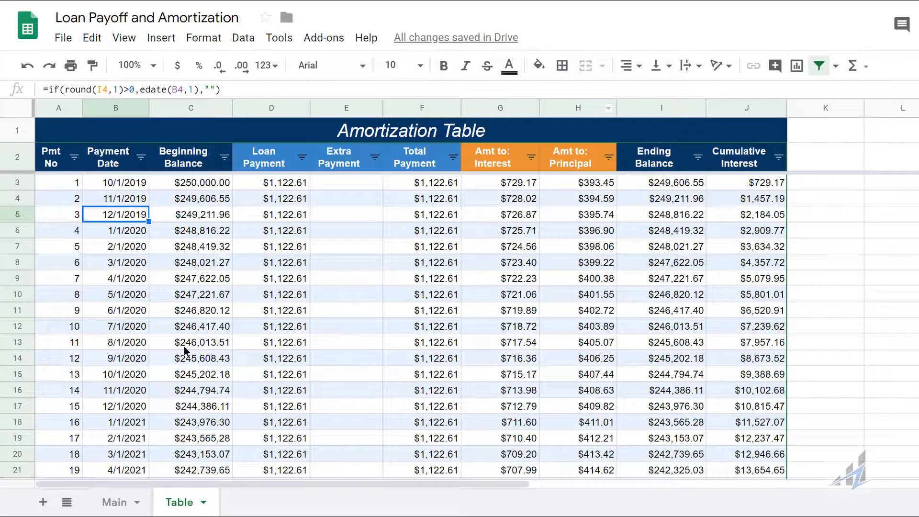
# Open the Main sheet and inspect the PMT formula behind the Payment Amount result and its input cells
pyautogui.click(123, 501)
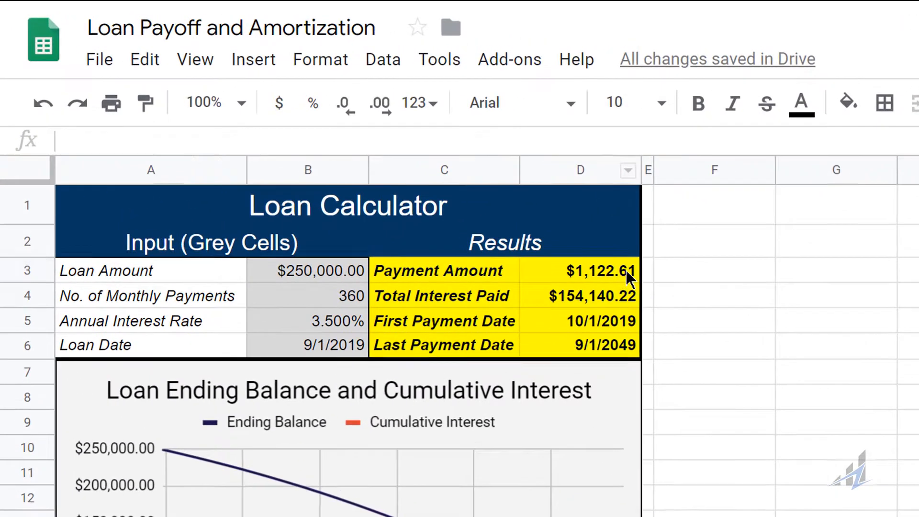
pyautogui.click(398, 174)
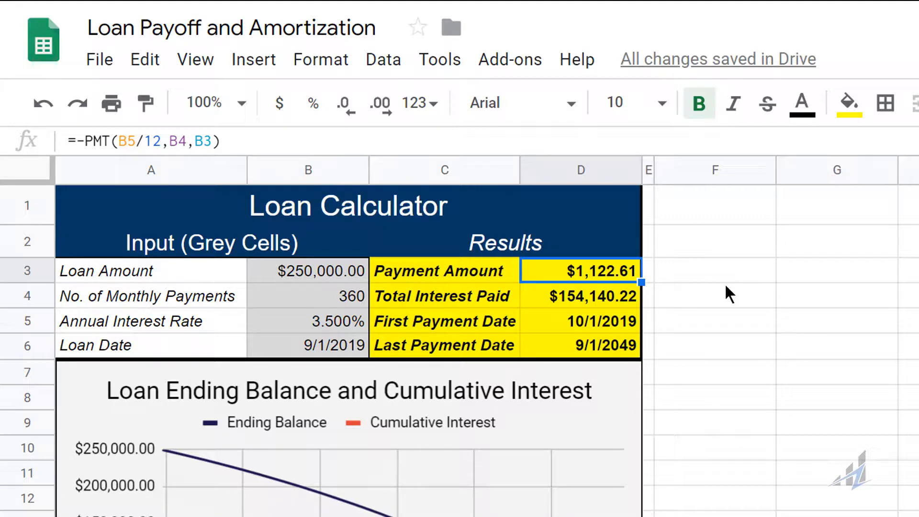
pyautogui.click(282, 140)
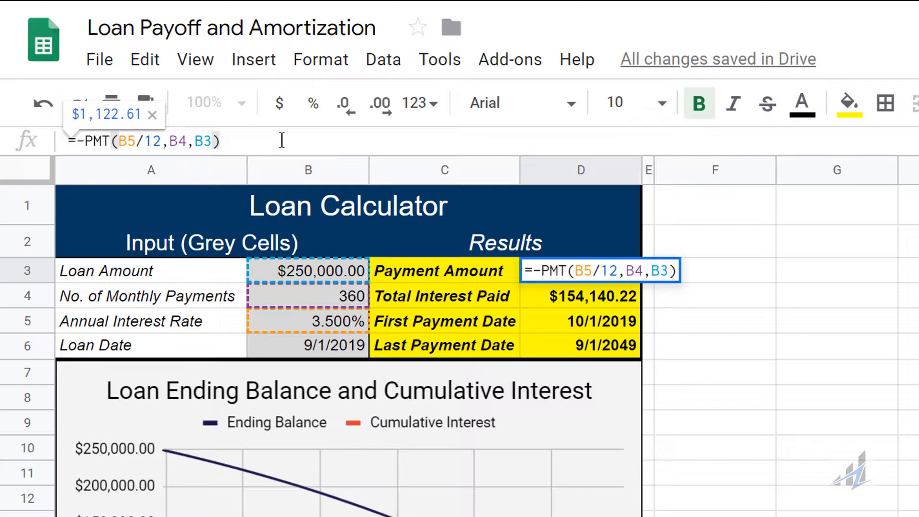
pyautogui.press('Escape')
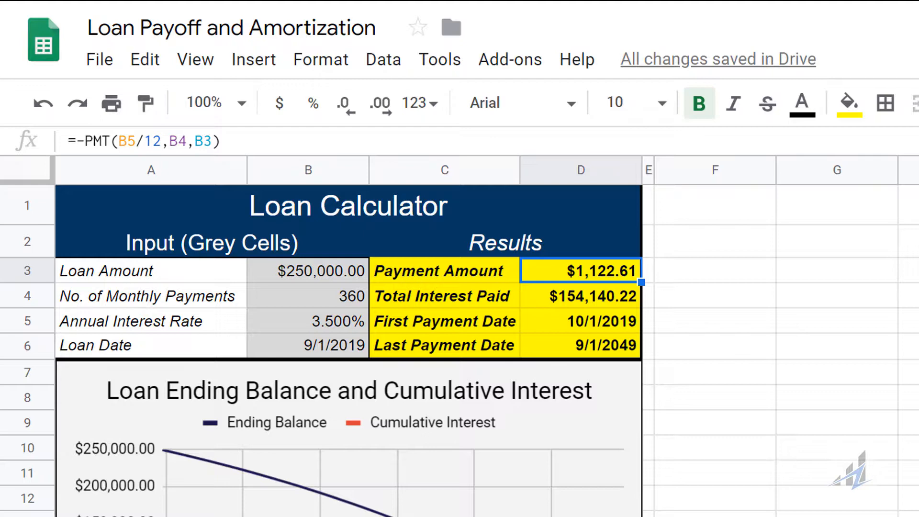
pyautogui.click(344, 303)
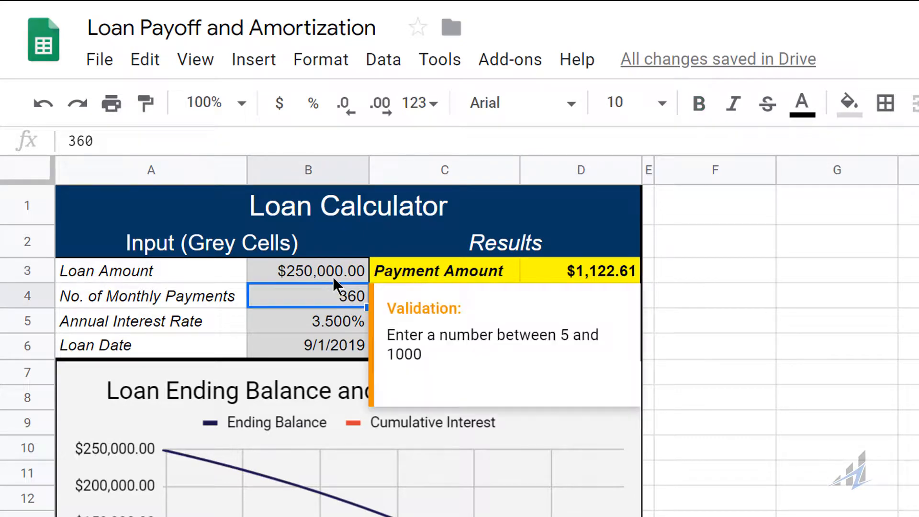
# Set the loan amount to 25000 and the number of monthly payments to 60
pyautogui.click(332, 275)
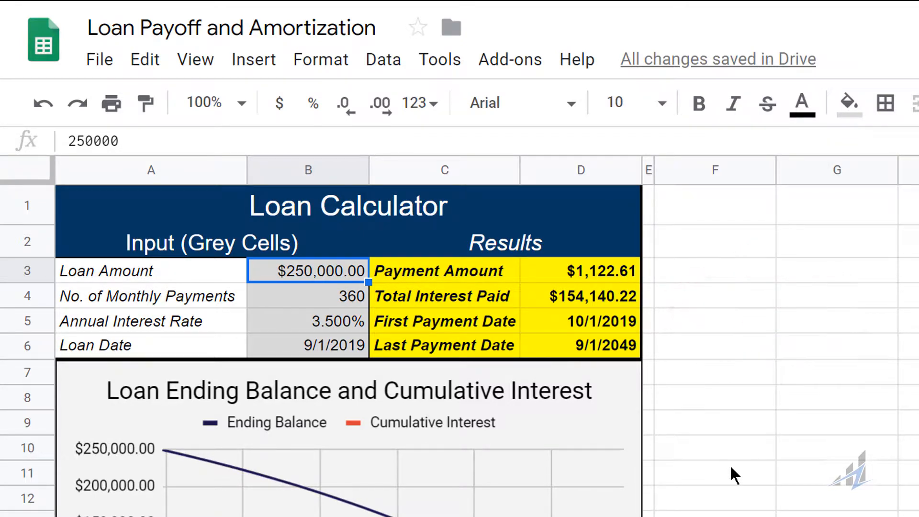
pyautogui.write('25000')
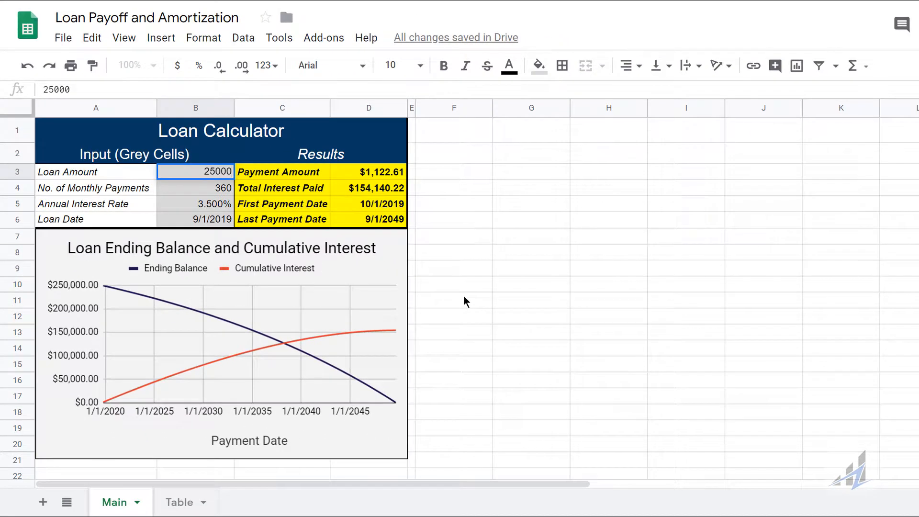
pyautogui.press('Return')
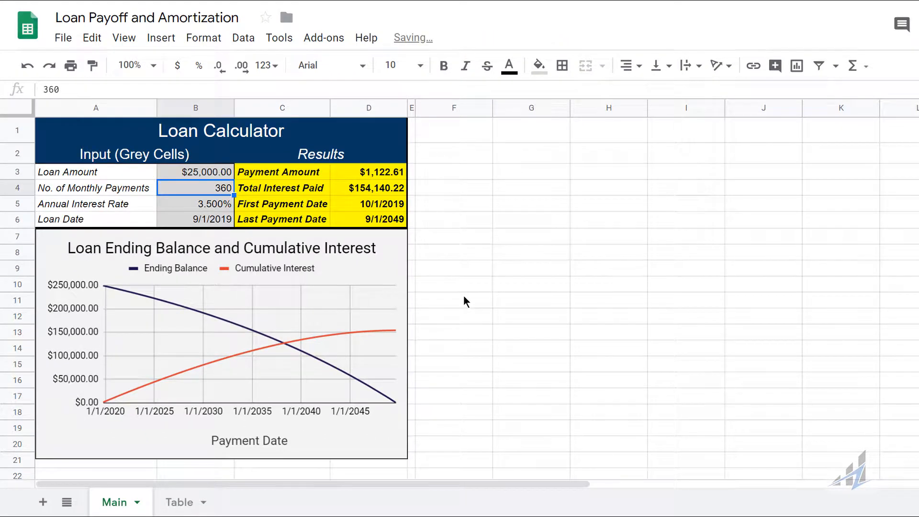
pyautogui.write('60')
pyautogui.press('Return')
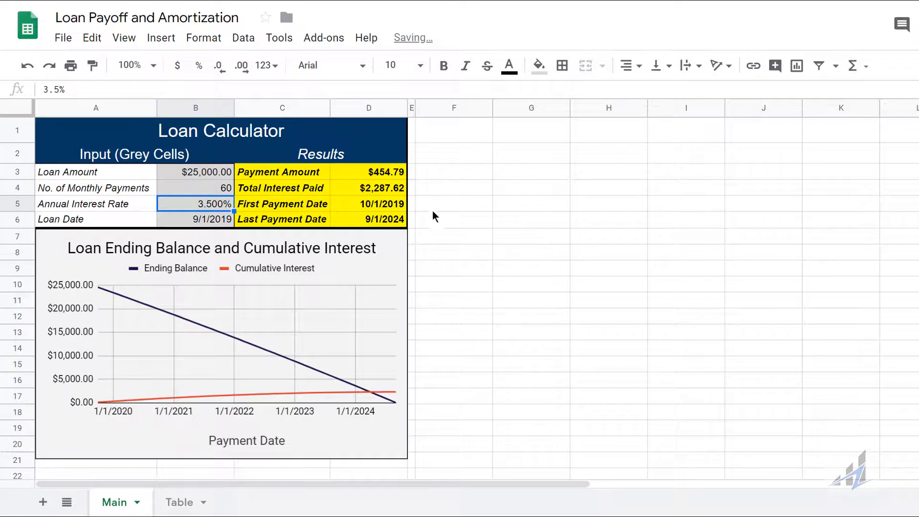
pyautogui.click(442, 194)
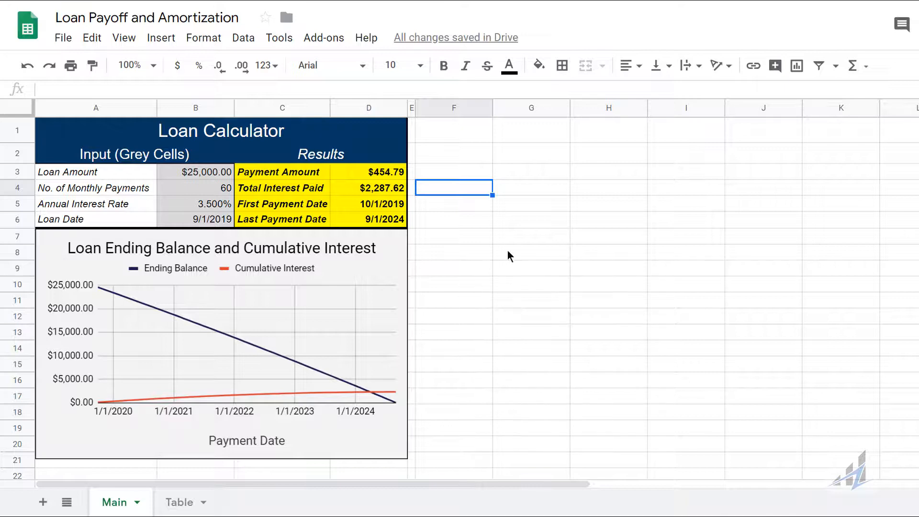
# Review the ending balance and cumulative interest chart and the amortization schedule on the Table sheet
pyautogui.click(364, 342)
pyautogui.moveTo(286, 359)
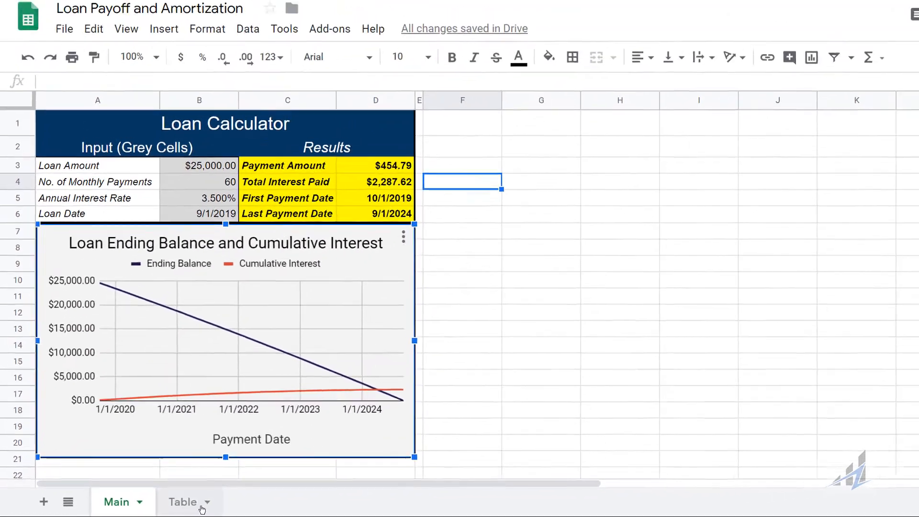
pyautogui.click(186, 500)
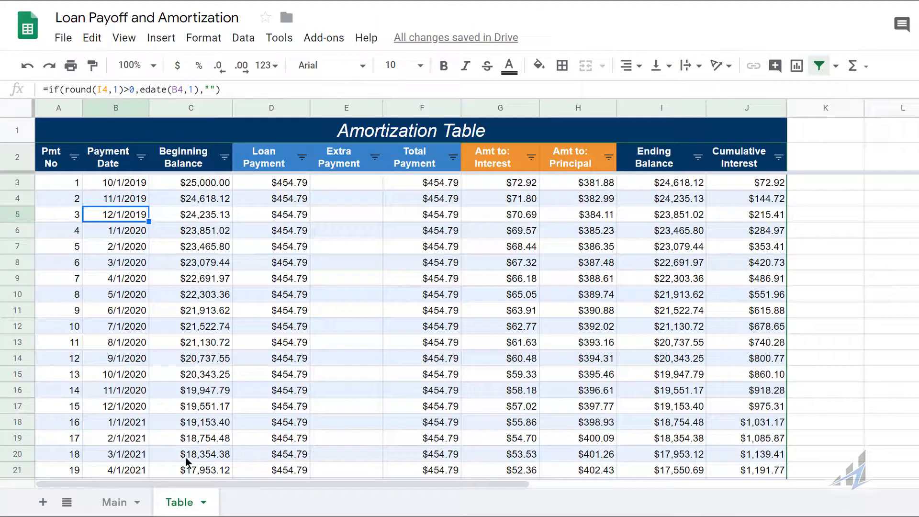
pyautogui.click(127, 310)
pyautogui.scroll(-15, 168, 352)
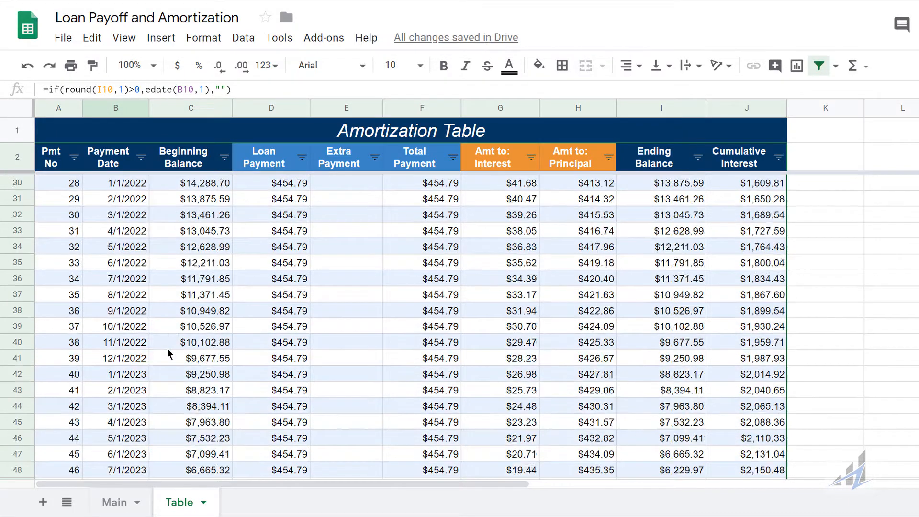
pyautogui.scroll(15, 168, 352)
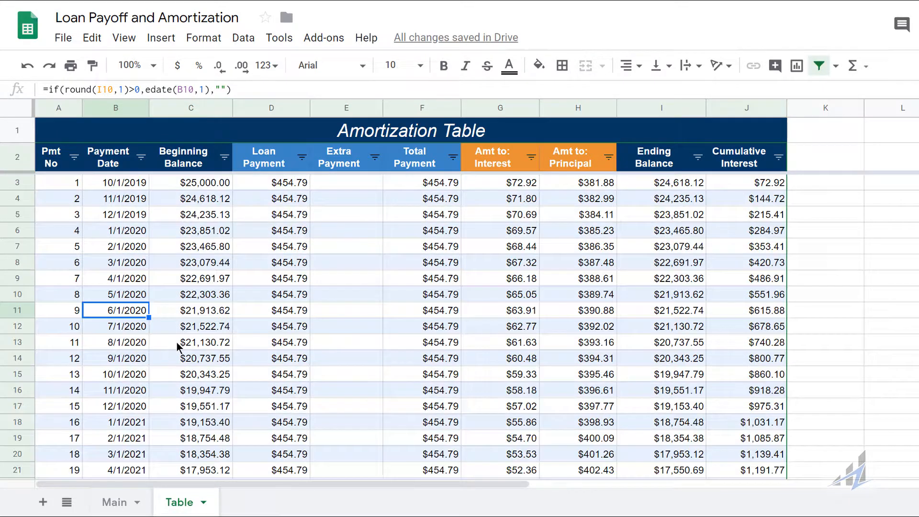
pyautogui.click(228, 326)
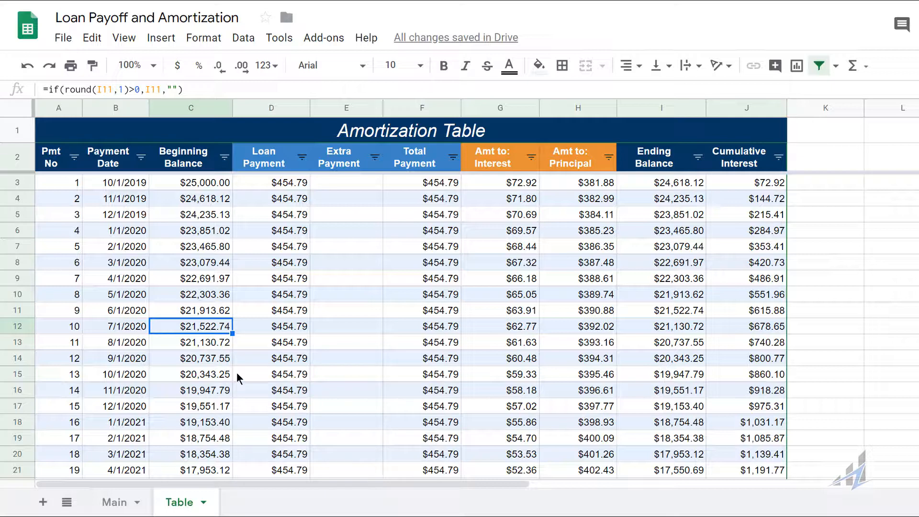
# Filter the amortization table's Payment Date column by condition to show only dates whose text starts with 1/1
pyautogui.click(142, 157)
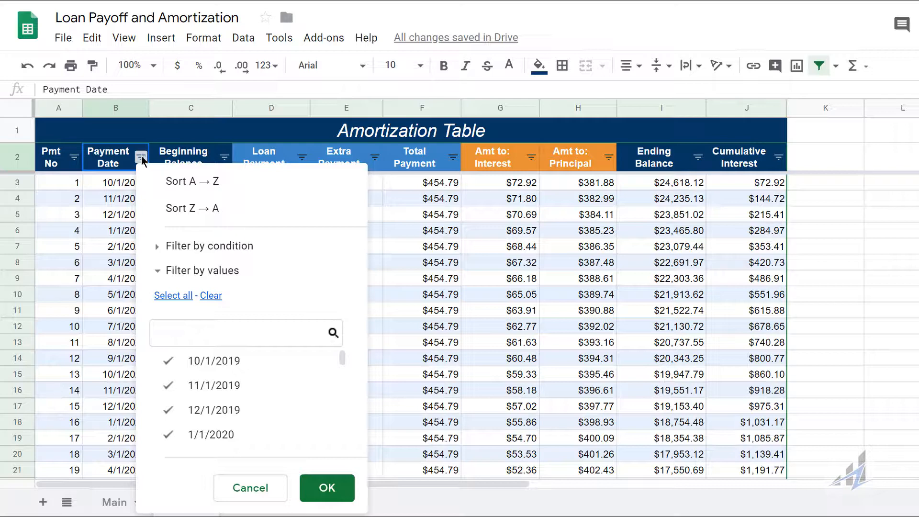
pyautogui.click(159, 248)
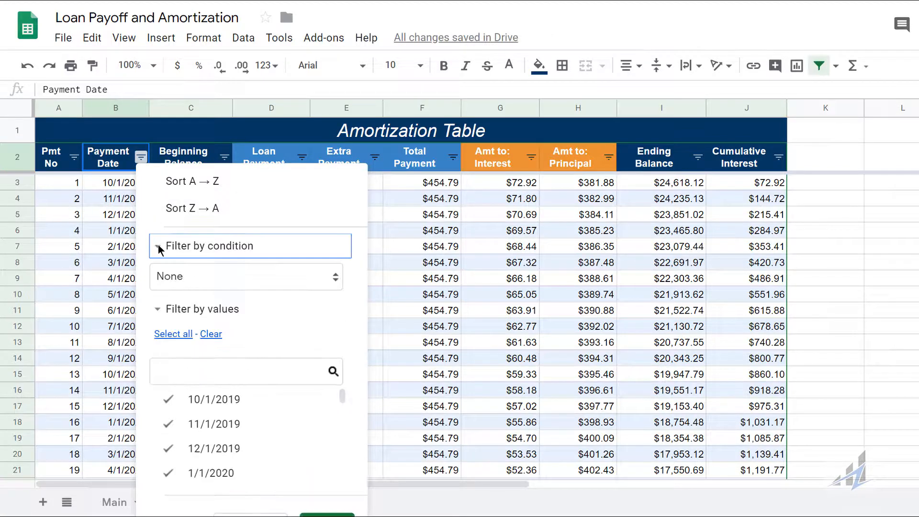
pyautogui.click(335, 283)
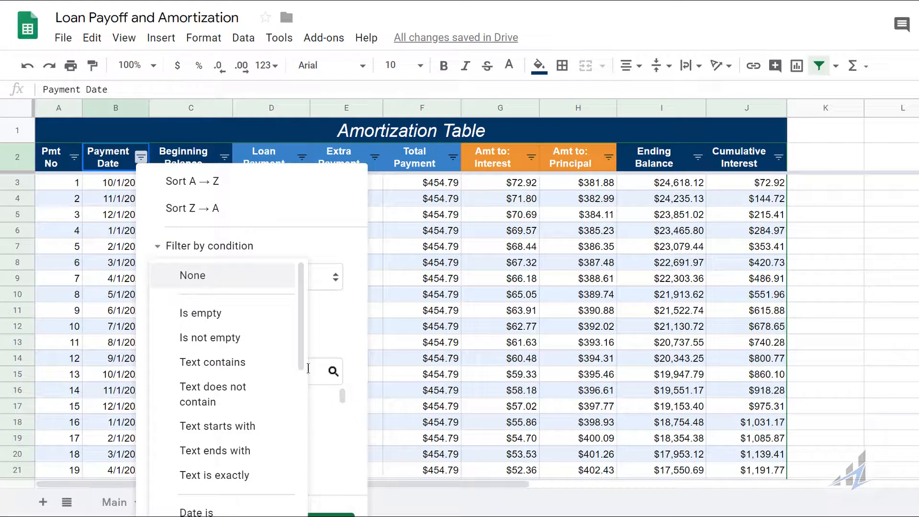
pyautogui.click(253, 424)
pyautogui.click(228, 314)
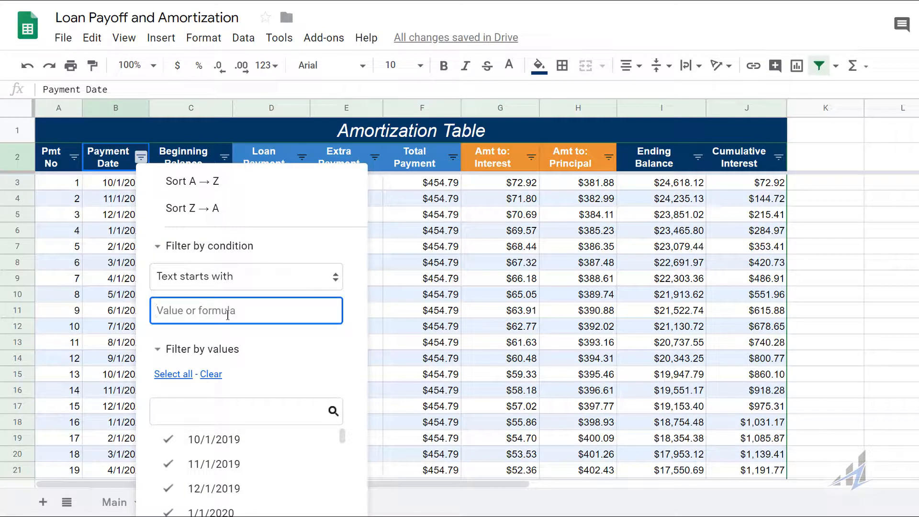
pyautogui.write('1/1')
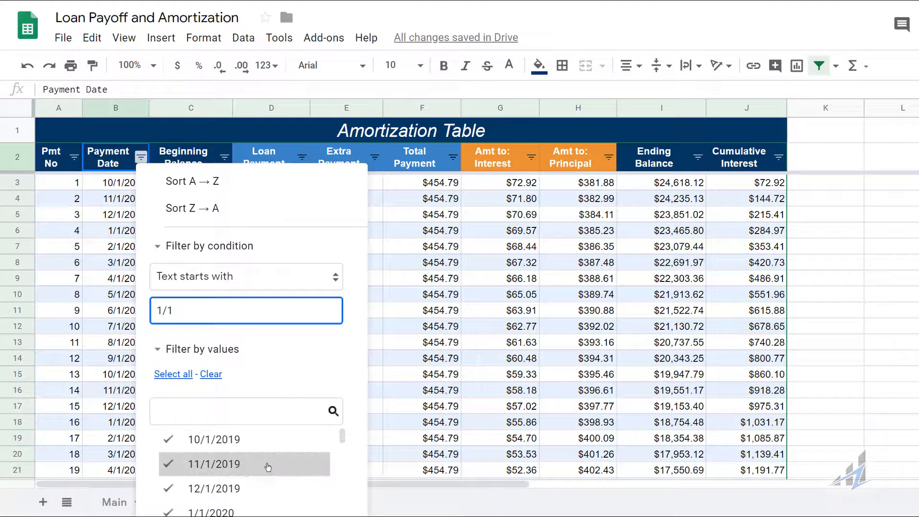
pyautogui.click(159, 351)
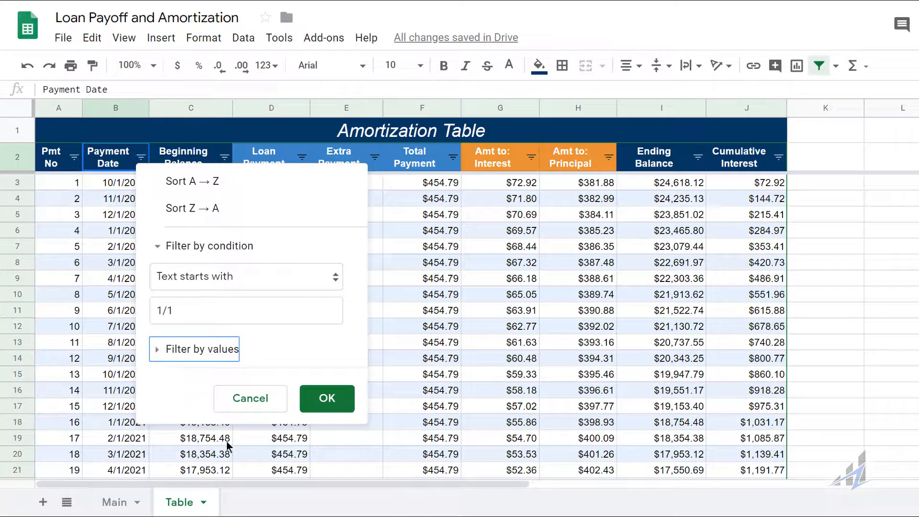
pyautogui.click(328, 401)
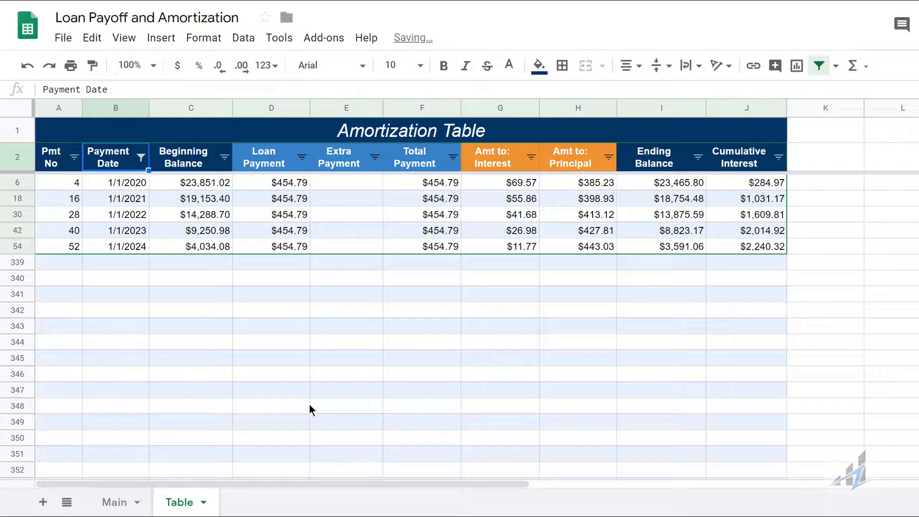
pyautogui.click(505, 285)
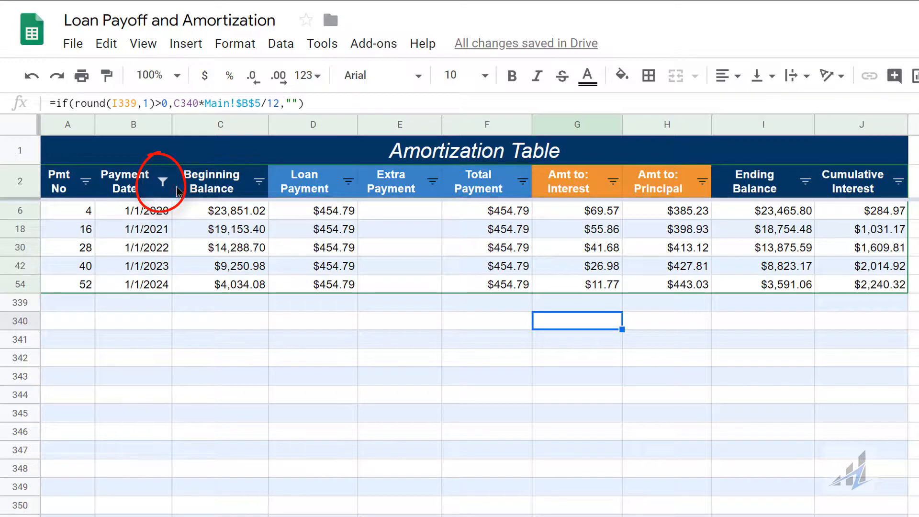
# Clear the 1/1 value from the Payment Date filter condition so all payment rows are included
pyautogui.click(163, 181)
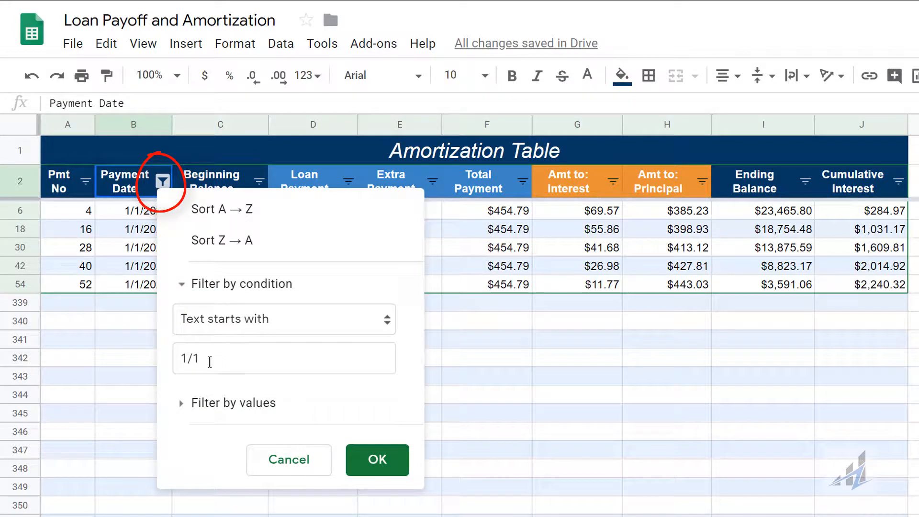
pyautogui.moveTo(223, 361); pyautogui.dragTo(165, 361)
pyautogui.press('BackSpace')
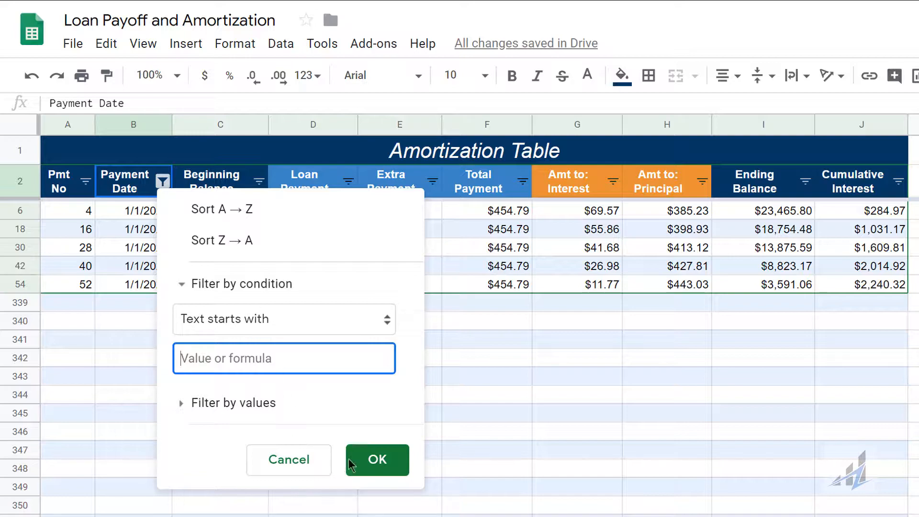
pyautogui.click(376, 464)
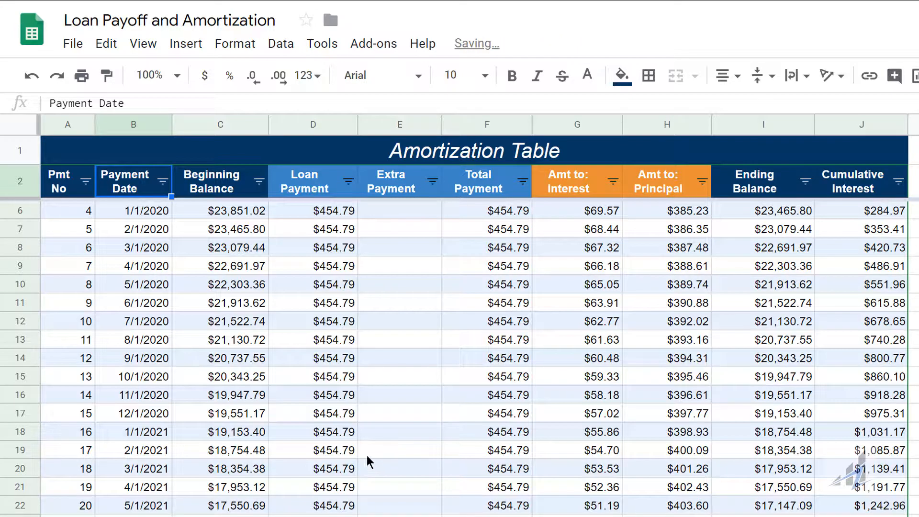
pyautogui.click(315, 432)
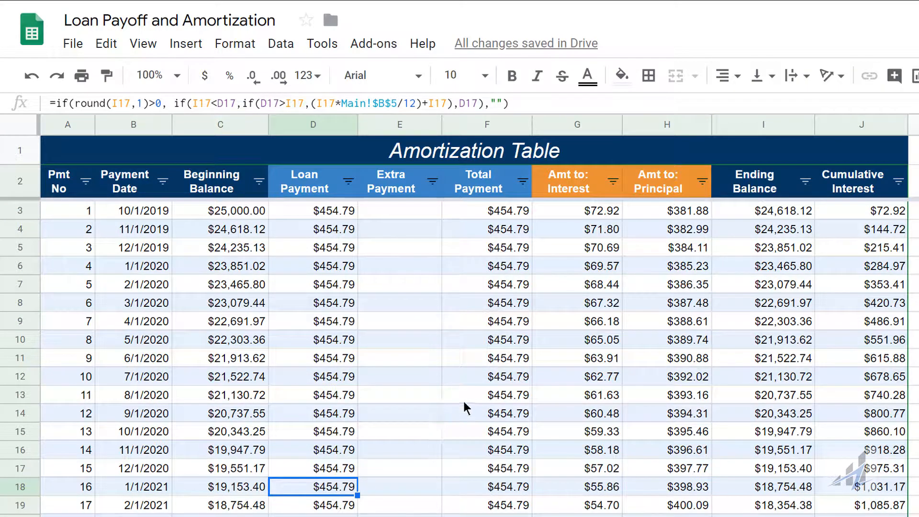
# On the Main sheet, set the loan amount to 300000 and the number of monthly payments to 360
pyautogui.click(369, 327)
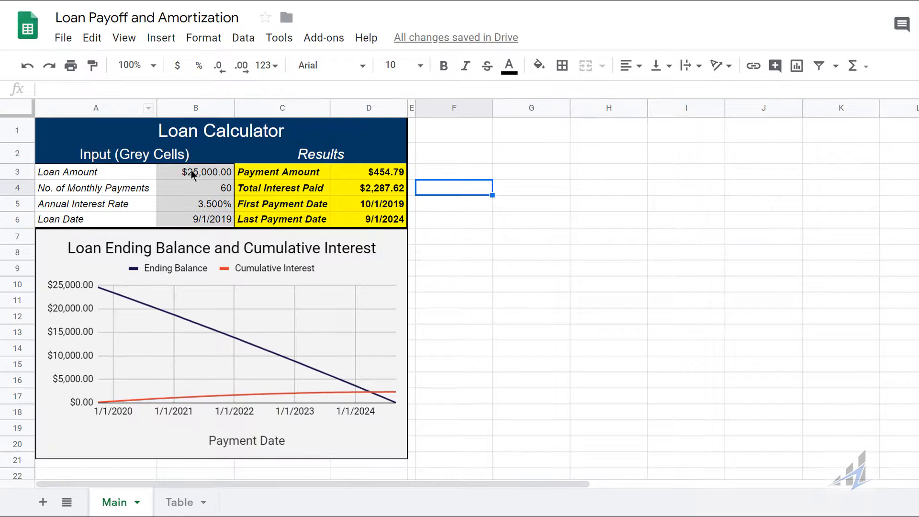
pyautogui.click(191, 170)
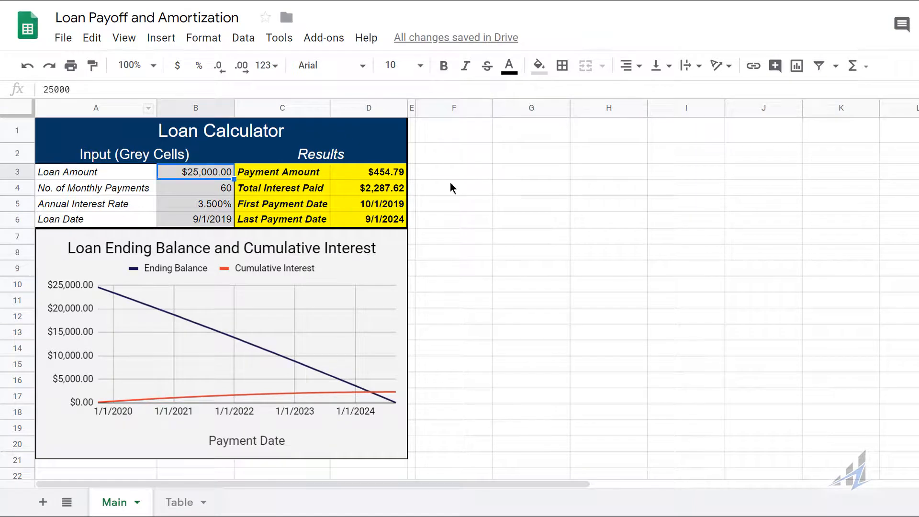
pyautogui.write('30000')
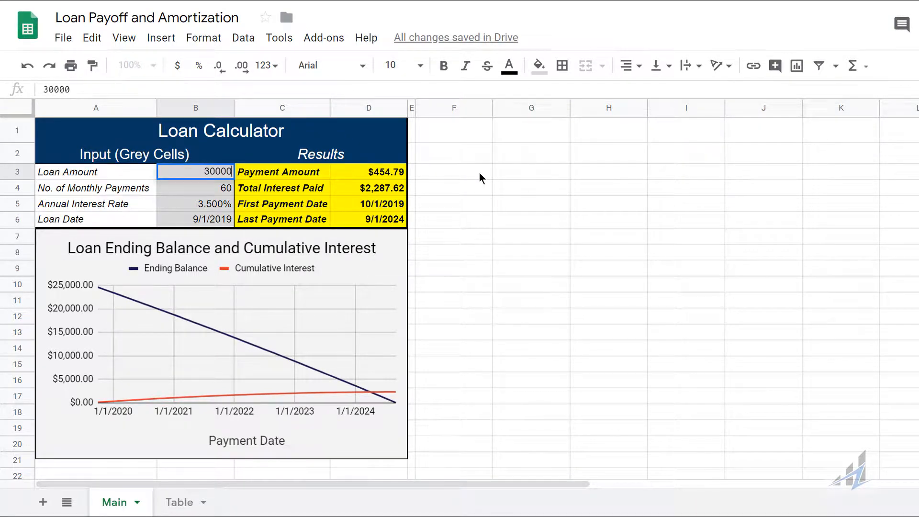
pyautogui.press('Return')
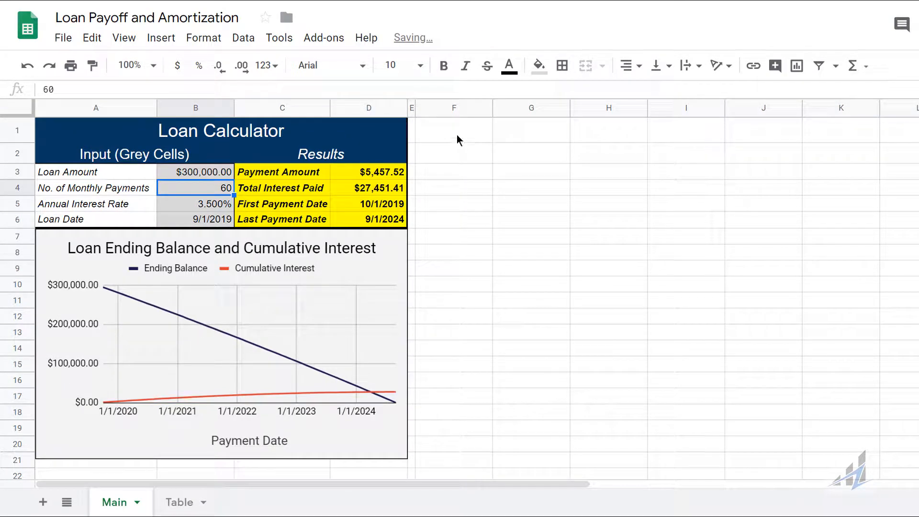
pyautogui.write('360')
pyautogui.press('Return')
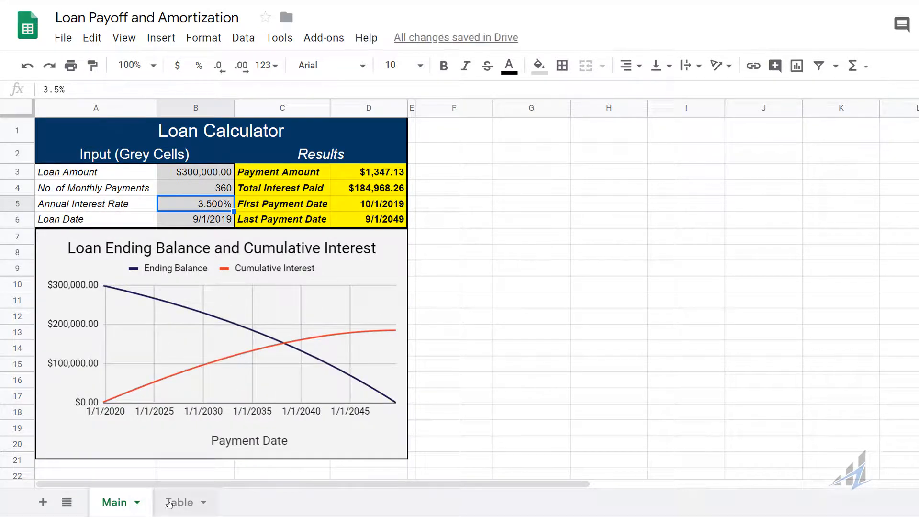
# Examine the amortization schedule on the Table sheet from the first payment down to the final payment row
pyautogui.click(187, 498)
pyautogui.click(166, 367)
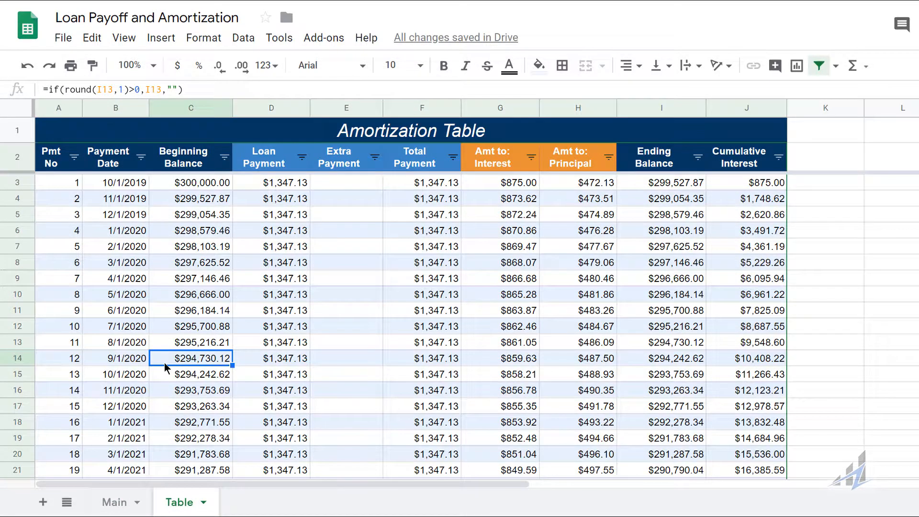
pyautogui.press('pagedown')
pyautogui.press('pagedown')
pyautogui.press('pagedown')
pyautogui.press('pagedown')
pyautogui.press('pagedown')
pyautogui.press('pagedown')
pyautogui.press('pagedown')
pyautogui.press('pagedown')
pyautogui.press('pagedown')
pyautogui.press('pagedown')
pyautogui.press('pagedown')
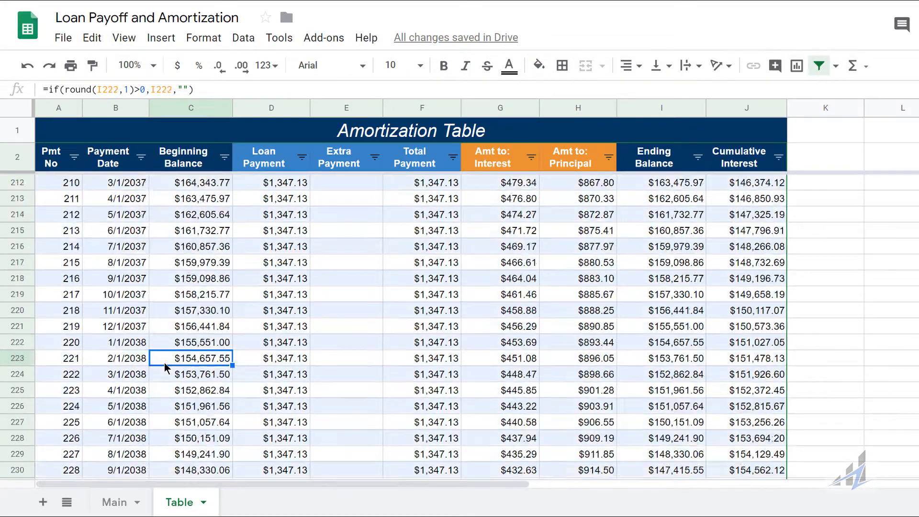
pyautogui.press('pagedown')
pyautogui.press('pagedown')
pyautogui.press('pagedown')
pyautogui.press('pagedown')
pyautogui.press('pagedown')
pyautogui.press('pagedown')
pyautogui.press('pagedown')
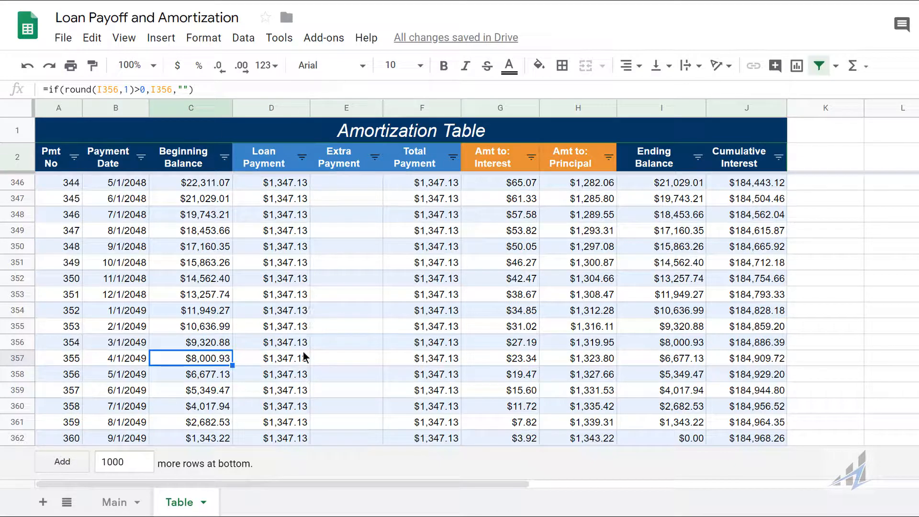
# On the Main sheet, set the annual interest rate to 4% and the number of monthly payments to 180
pyautogui.click(119, 506)
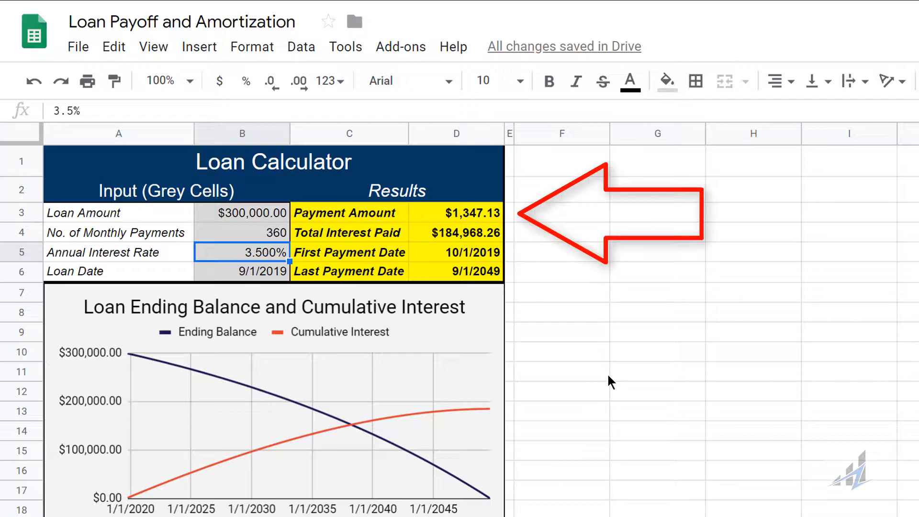
pyautogui.write('4')
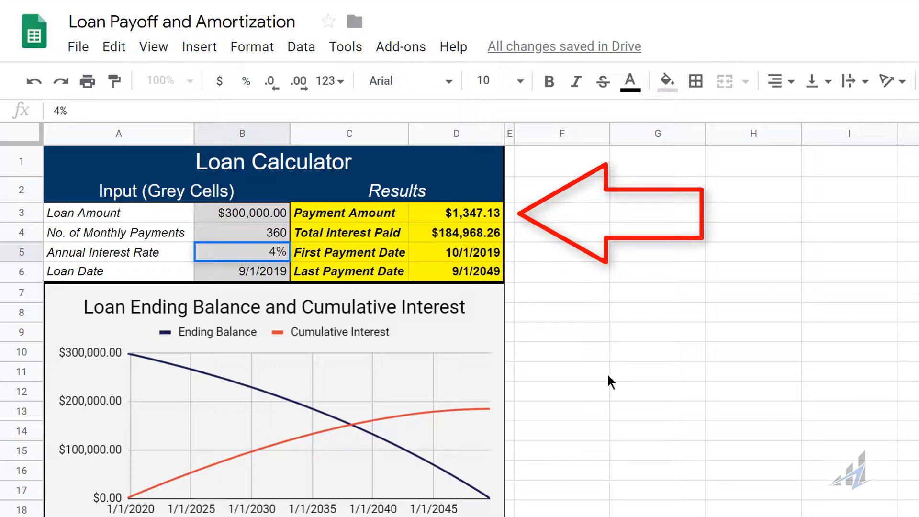
pyautogui.press('Return')
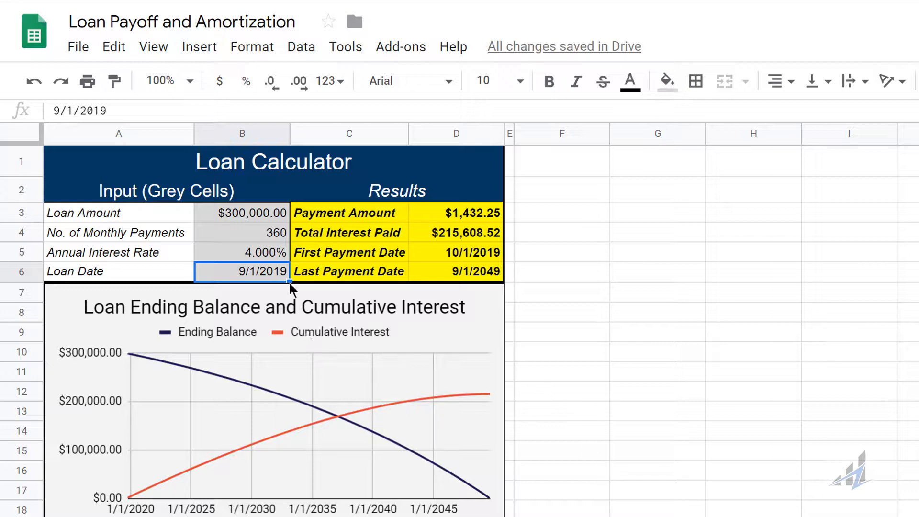
pyautogui.click(276, 233)
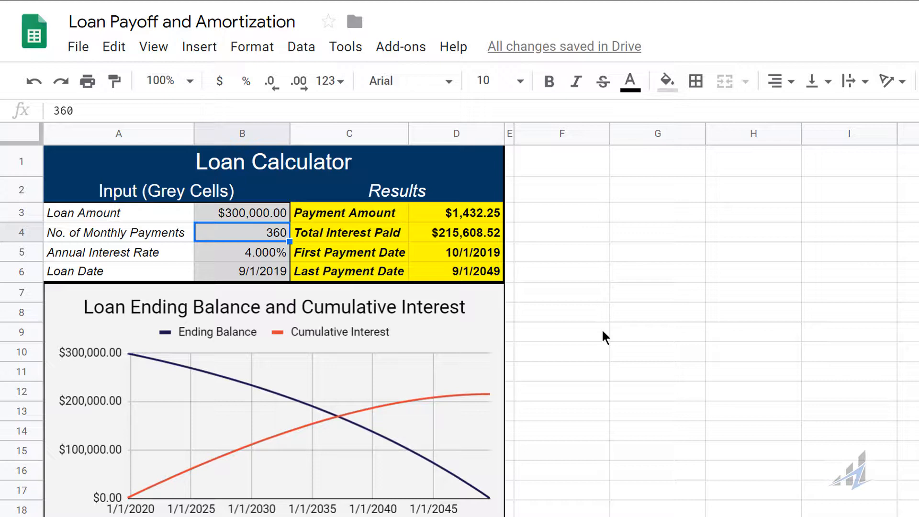
pyautogui.write('180')
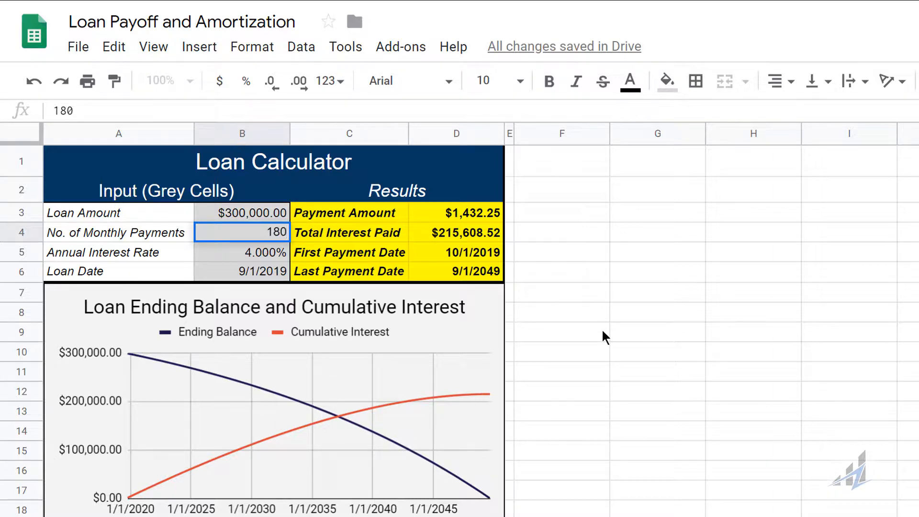
pyautogui.press('Return')
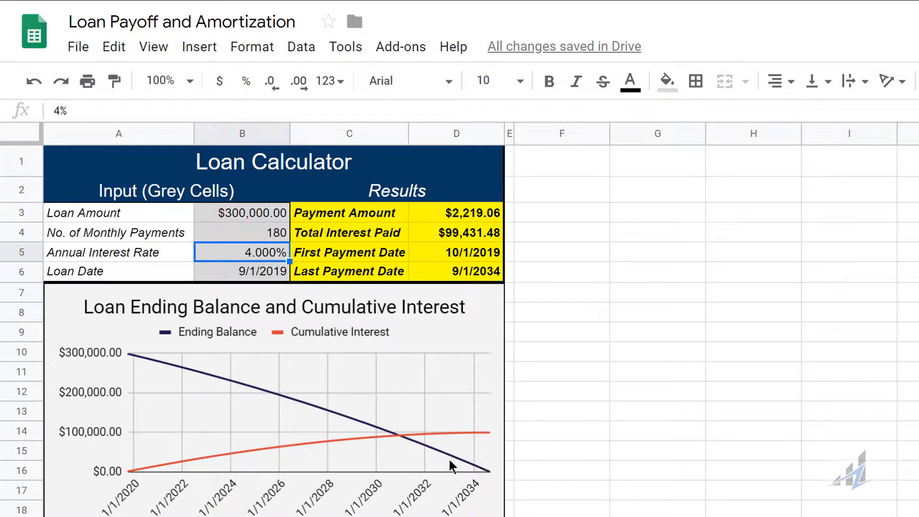
pyautogui.click(377, 426)
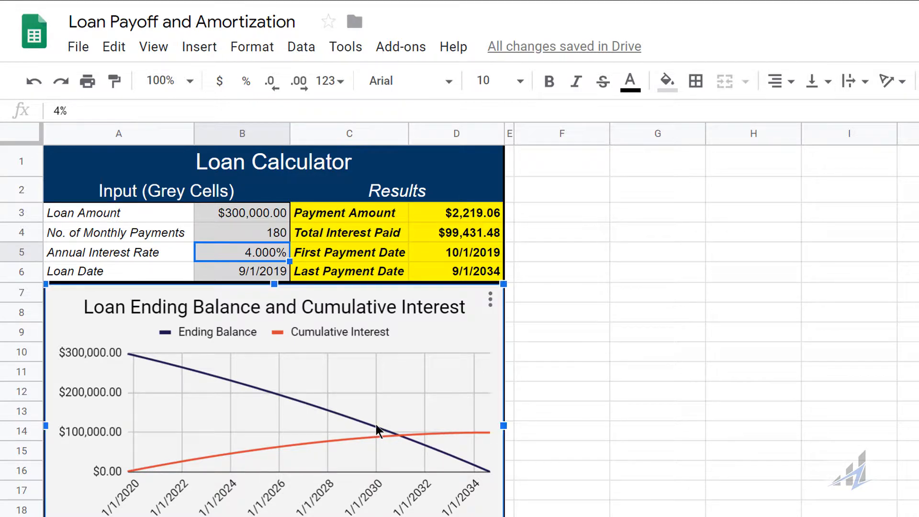
pyautogui.click(377, 426)
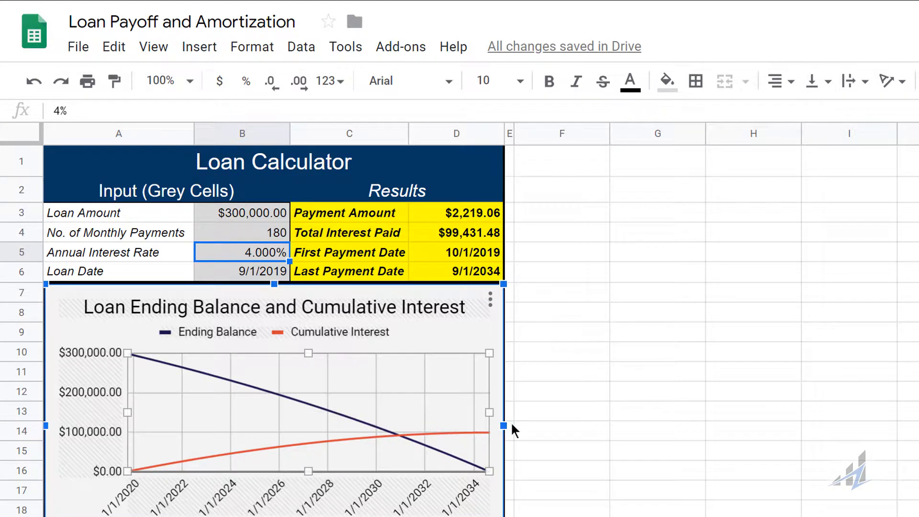
pyautogui.click(591, 412)
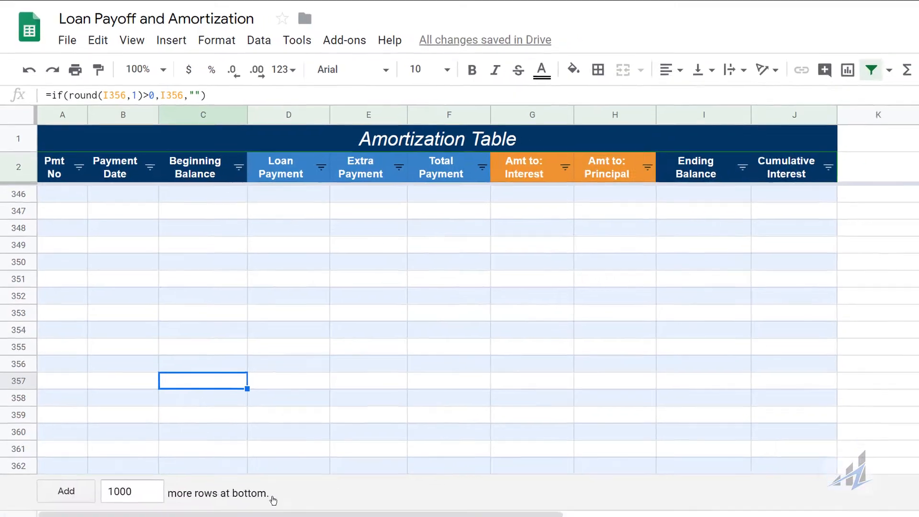
# On the Table sheet, enter an extra payment of 10000 for payment 66, dated 3/1/2025
pyautogui.scroll(20, 363, 256)
pyautogui.click(376, 248)
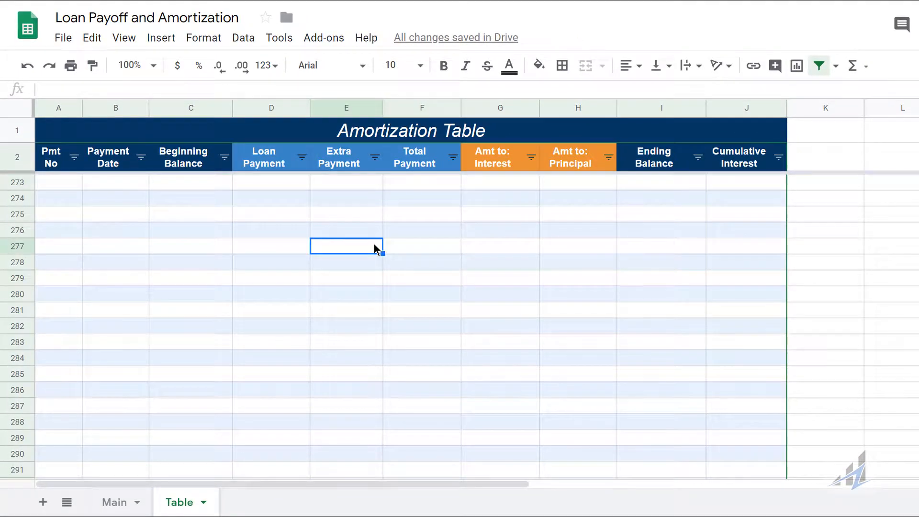
pyautogui.hotkey('ctrl', 'Home')
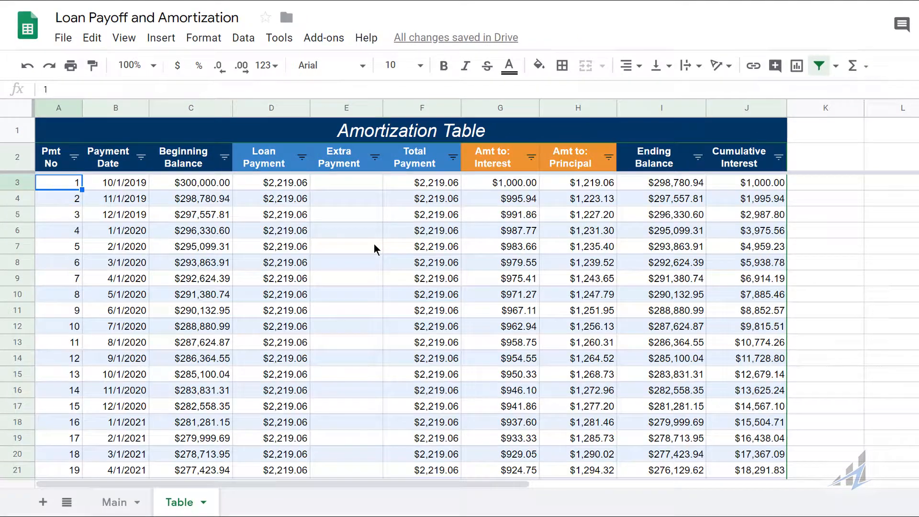
pyautogui.click(359, 300)
pyautogui.scroll(-15, 329, 371)
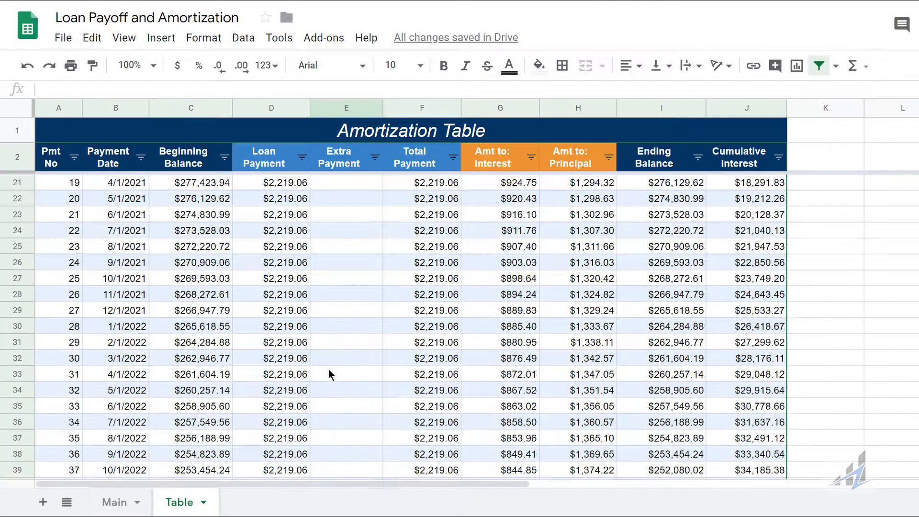
pyautogui.scroll(-3, 330, 373)
pyautogui.click(338, 345)
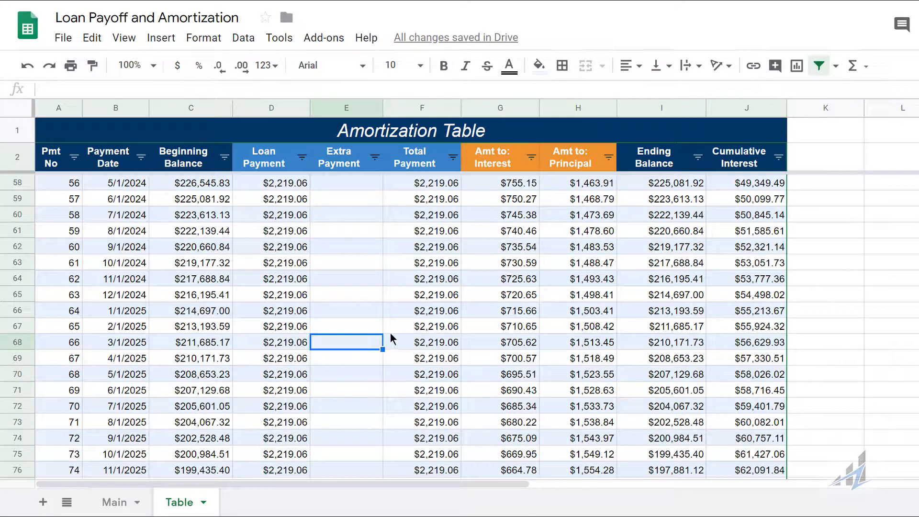
pyautogui.write('10000')
pyautogui.press('Return')
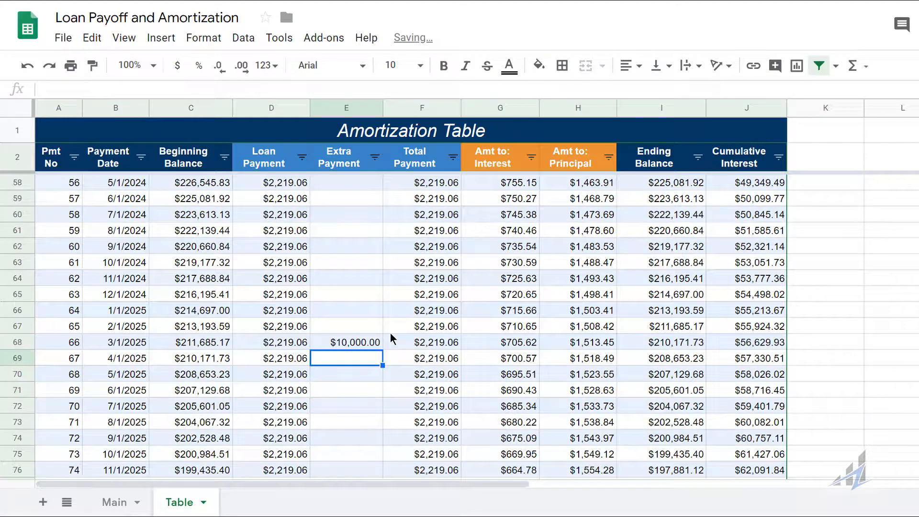
# Examine the end of the amortization schedule, including the Loan Payment cells of the last two payments
pyautogui.scroll(-18, 419, 371)
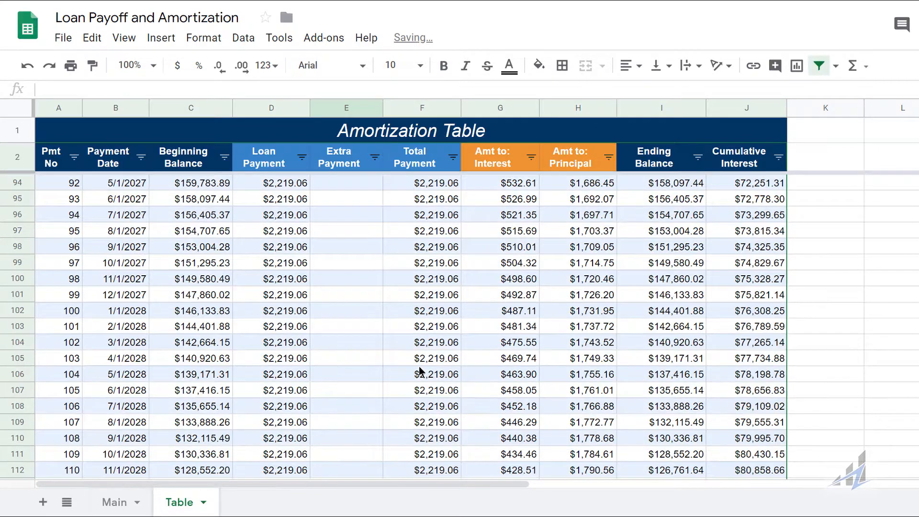
pyautogui.scroll(-19, 419, 370)
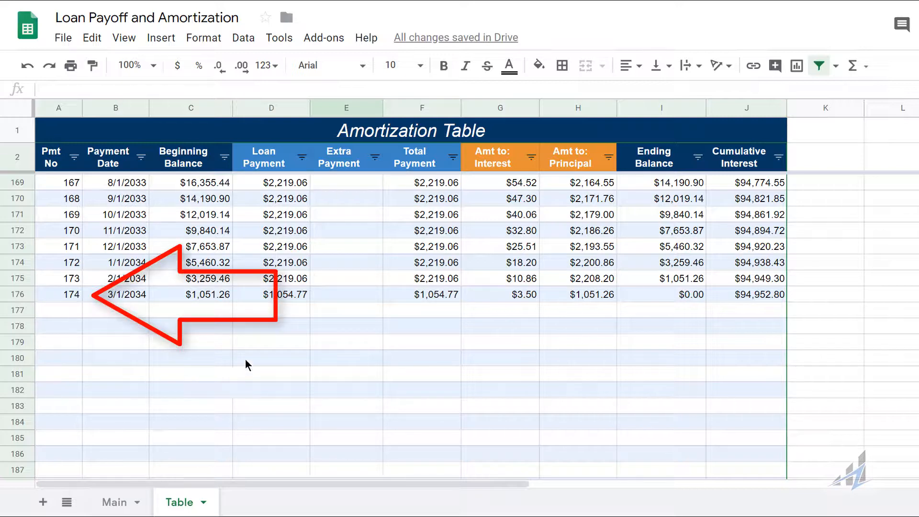
pyautogui.click(283, 283)
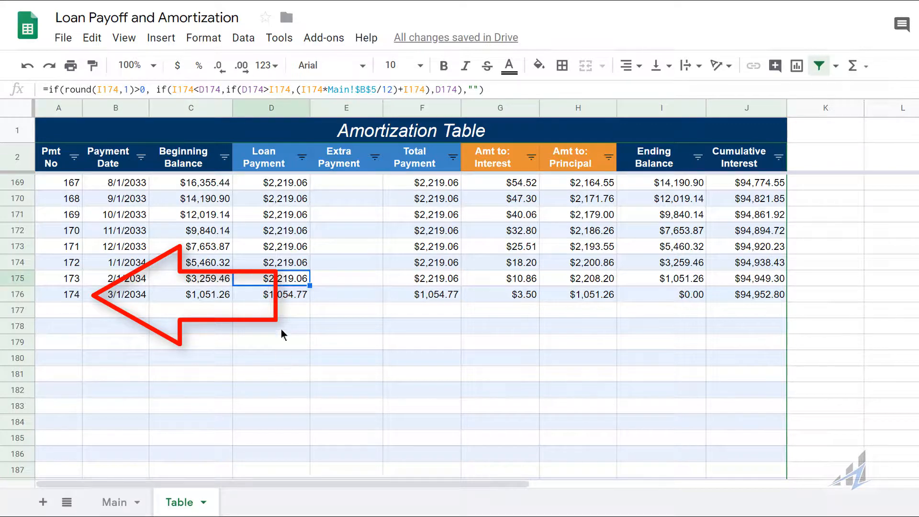
pyautogui.click(283, 294)
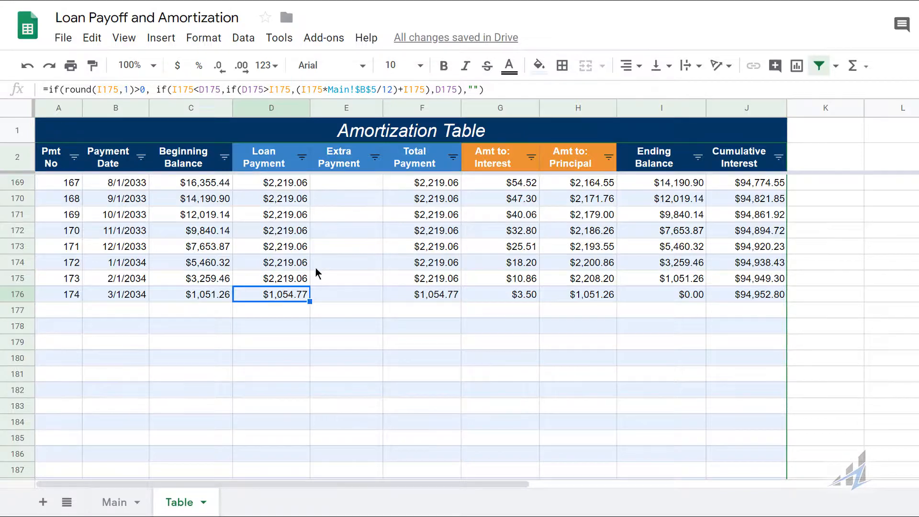
# Delete the extra payment entered for payment 66 in the Extra Payment column
pyautogui.scroll(20, 335, 277)
pyautogui.scroll(12, 347, 300)
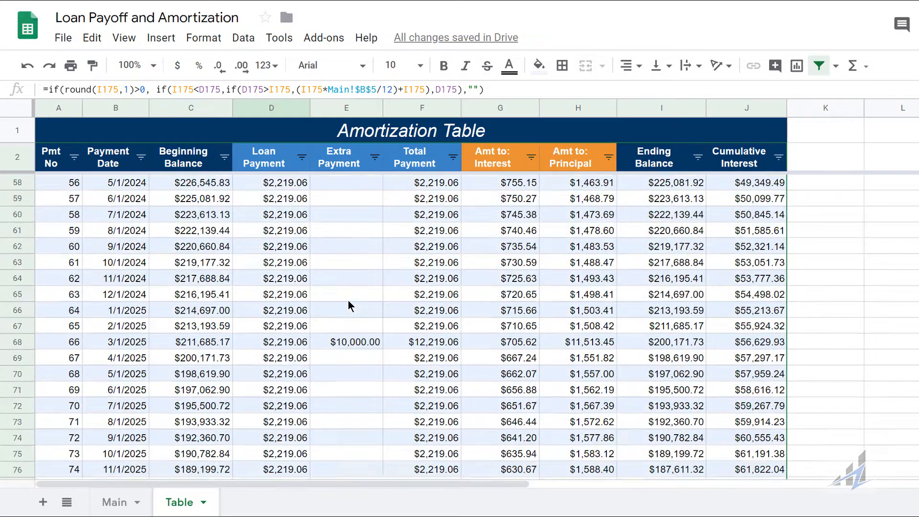
pyautogui.click(358, 343)
pyautogui.press('Delete')
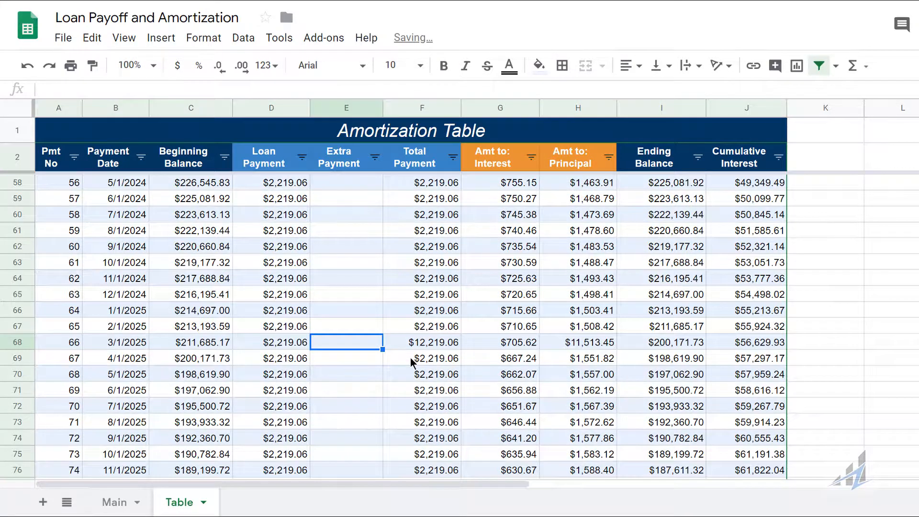
pyautogui.click(339, 111)
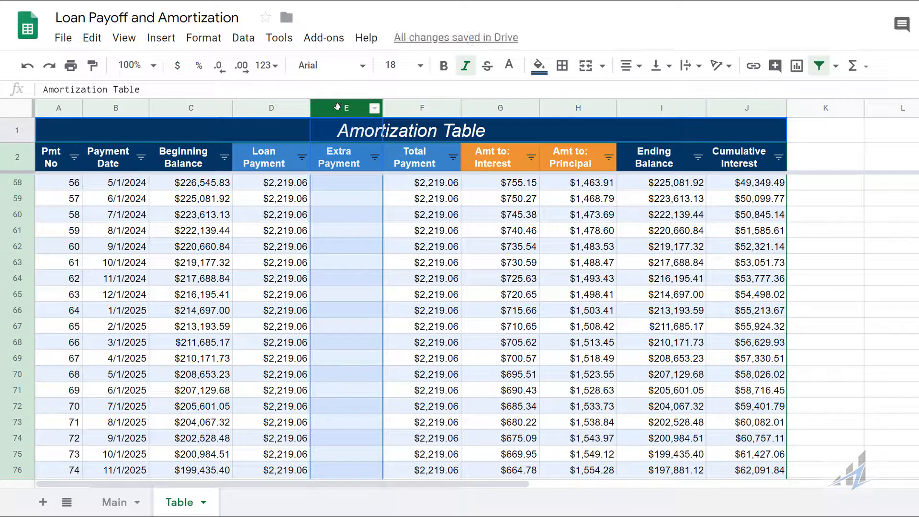
pyautogui.click(377, 311)
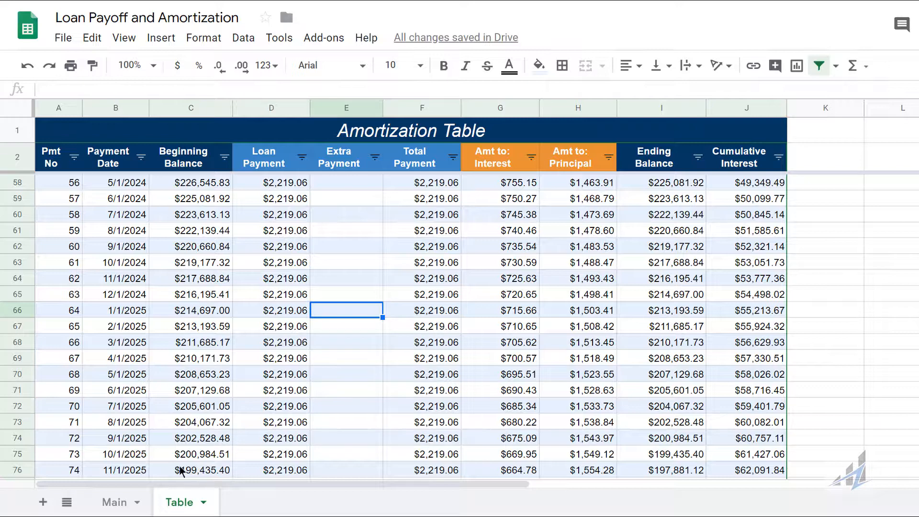
# Return to the Main sheet and briefly select the blank range F3:J5 beside the loan results
pyautogui.click(120, 507)
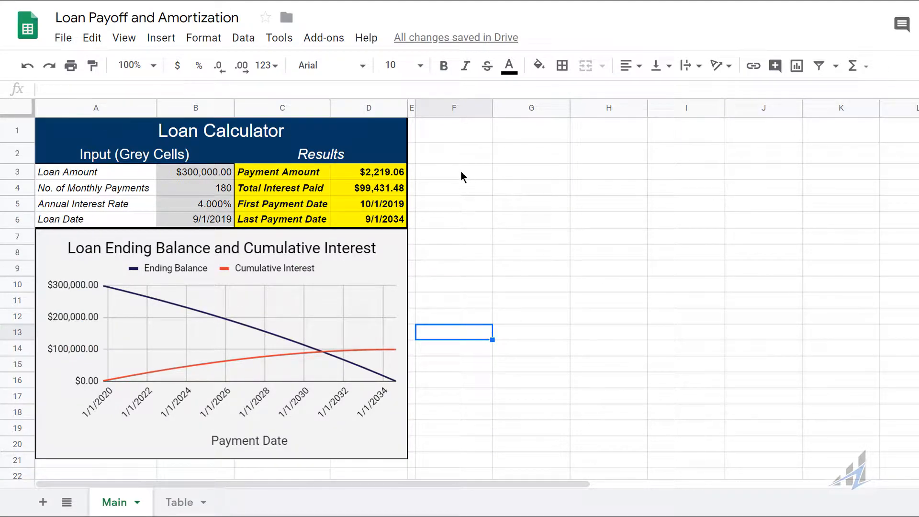
pyautogui.moveTo(461, 174); pyautogui.dragTo(763, 210)
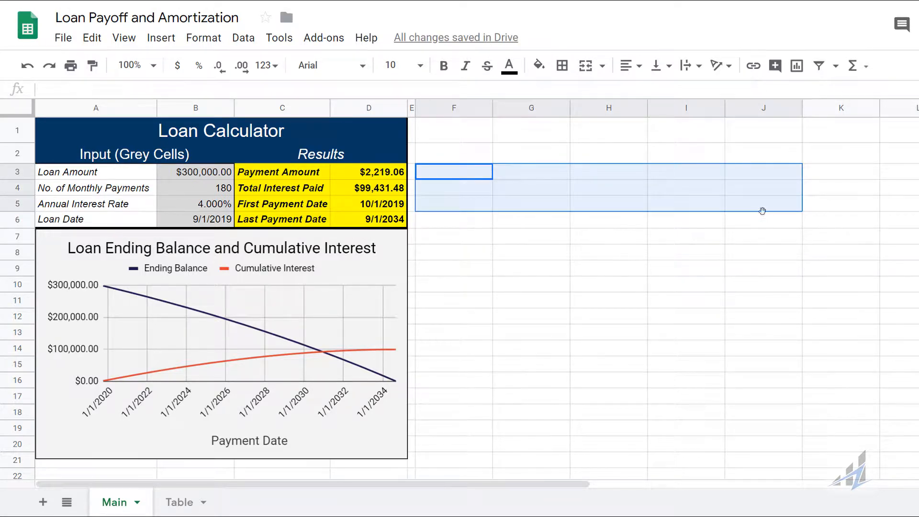
pyautogui.click(483, 294)
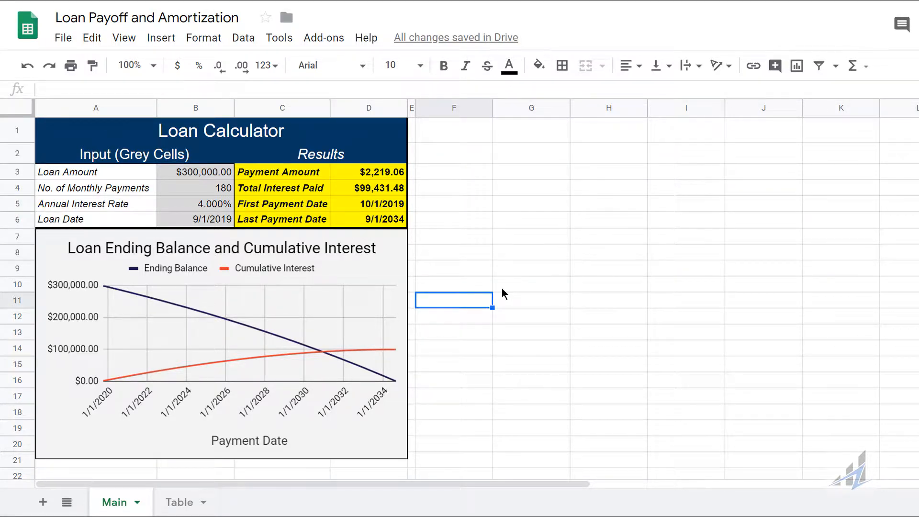